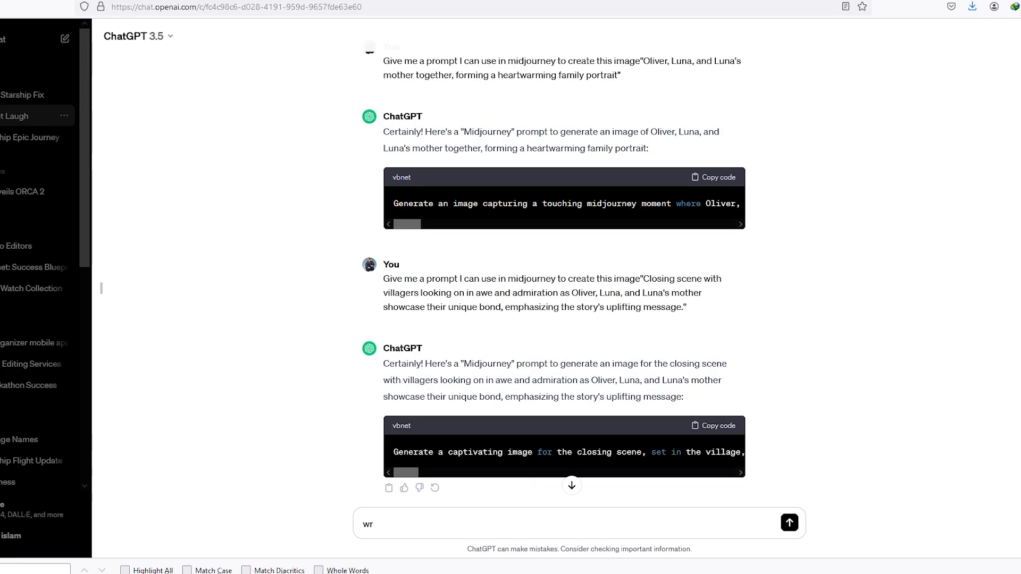
- Ask ChatGPT for a short story of about 200 words about a boy and a tiger
type("te a short story ao")
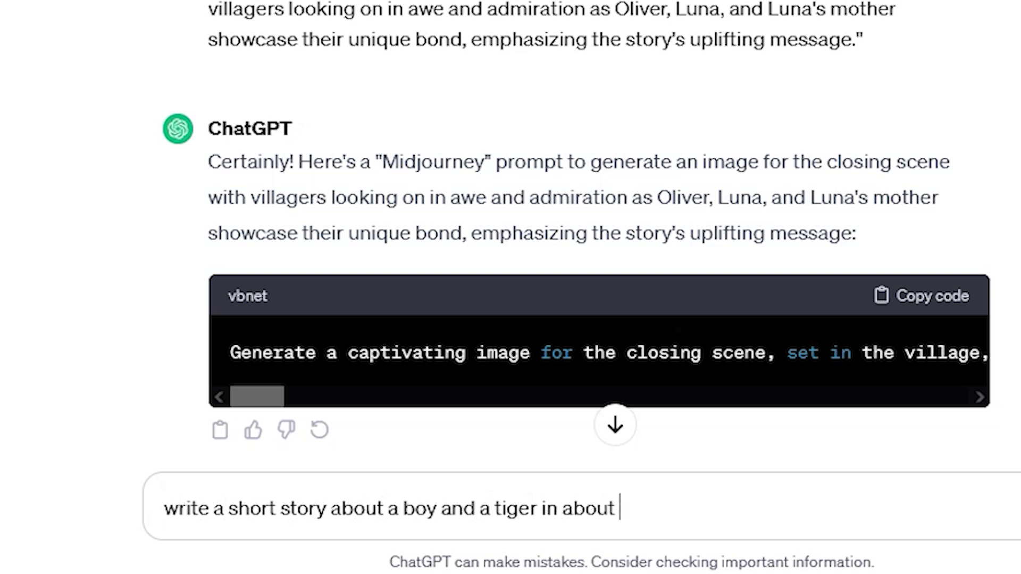
type("s")
key("Return")
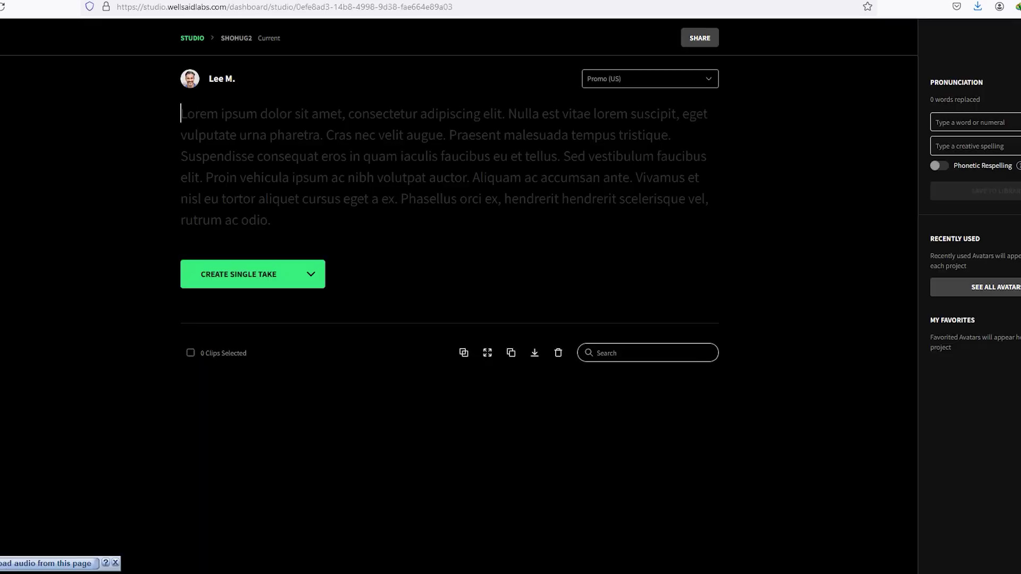
- Paste the ChatGPT story into WellSaid Labs, voice it as a single take, and download the MP3
right_click(246, 133)
left_click(265, 187)
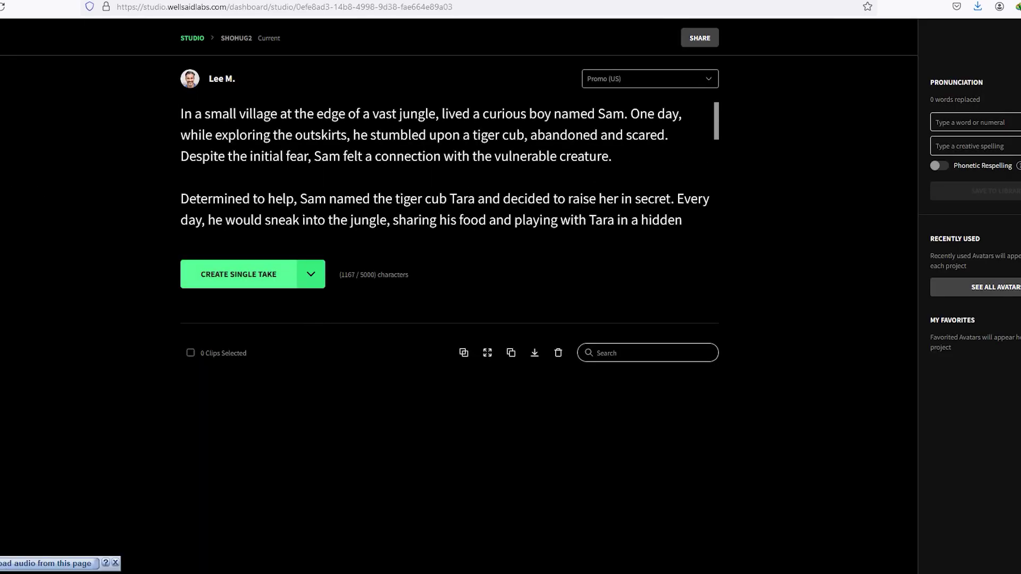
left_click(239, 275)
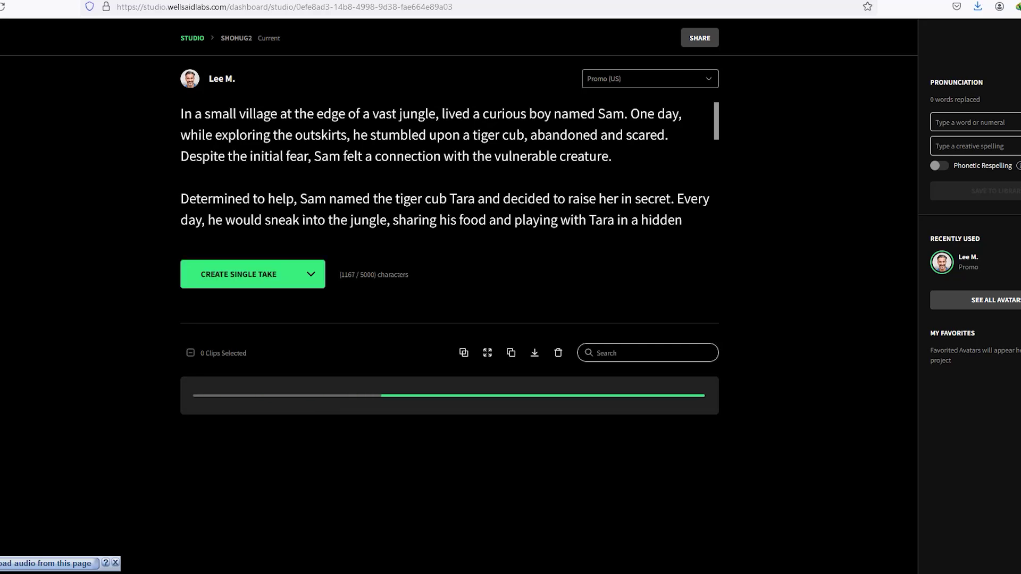
left_click(619, 437)
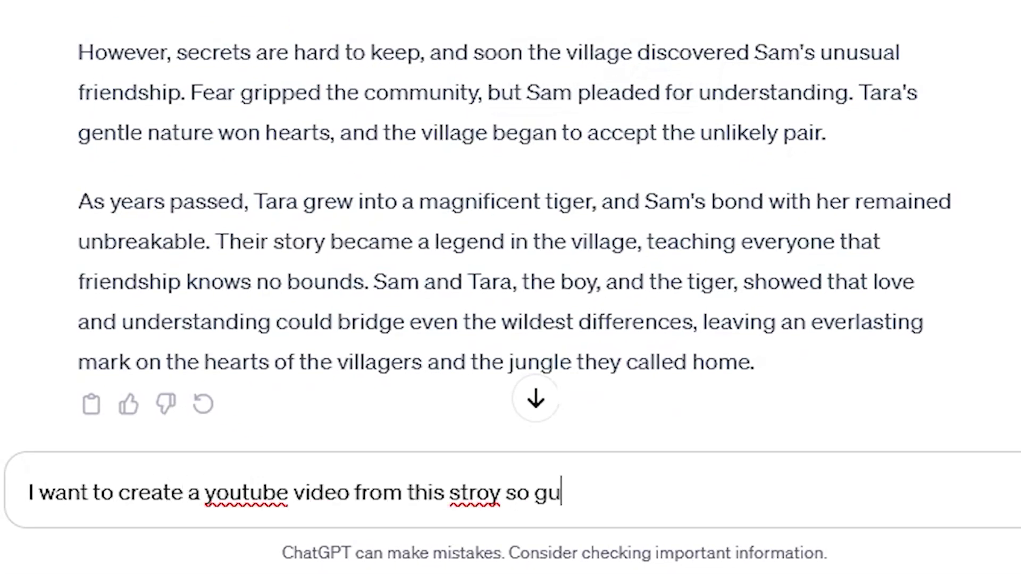
- Ask ChatGPT for an image idea for each paragraph to make the story a YouTube video
type("e a youtube video from this stroy so give me image ideas for each paragraph")
key("Return")
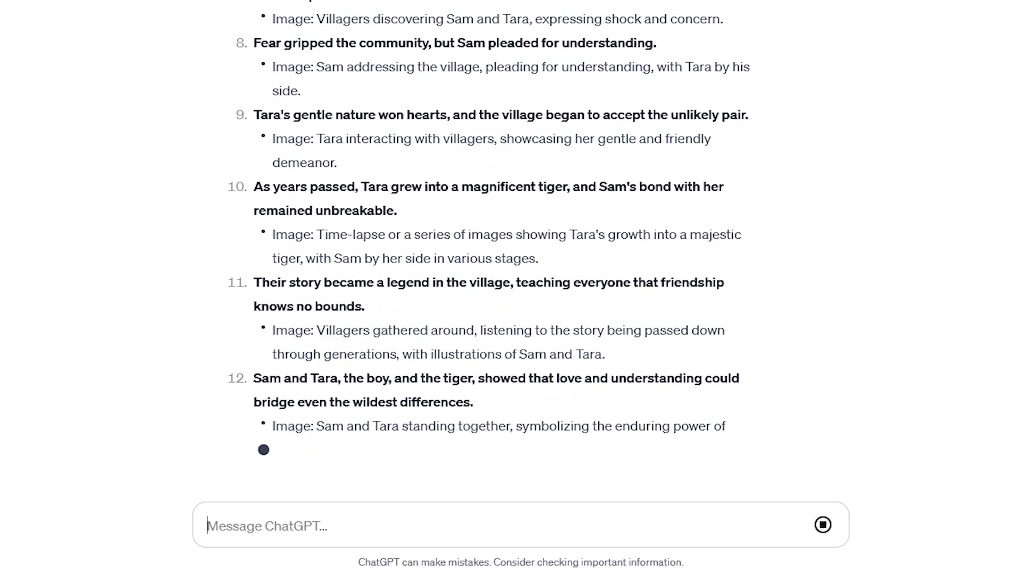
type("give me midjourney image prompt for this\"")
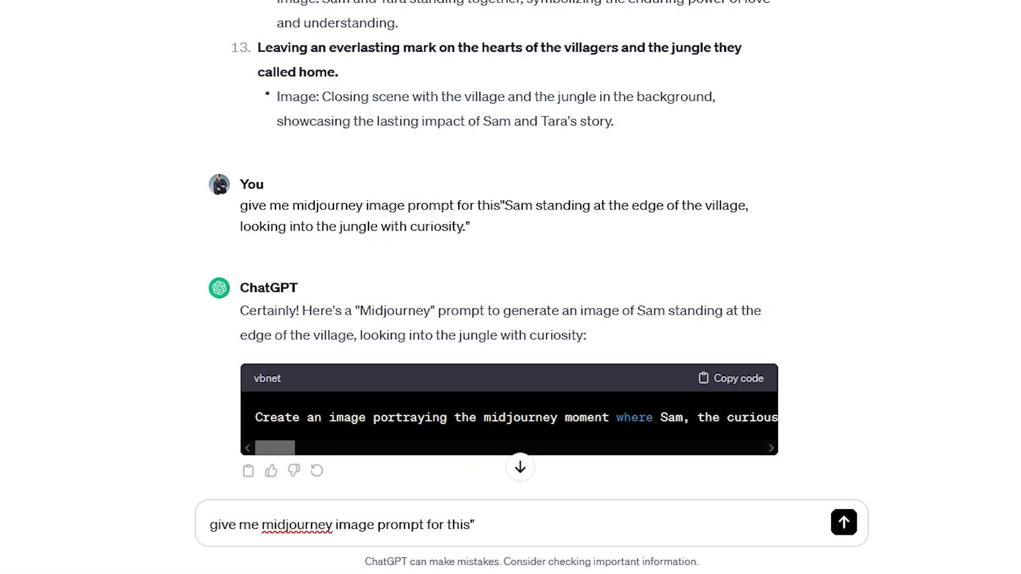
- Request a Midjourney image prompt for the first scene's image description
scroll(509, 250, "up", 15)
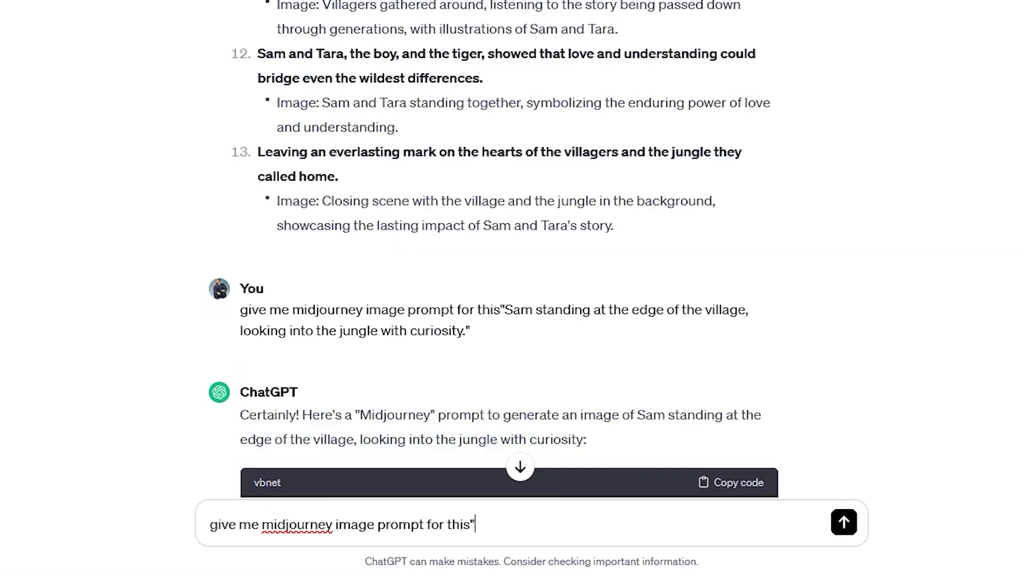
scroll(508, 250, "up", 4)
scroll(493, 250, "down", 10)
scroll(501, 250, "down", 5)
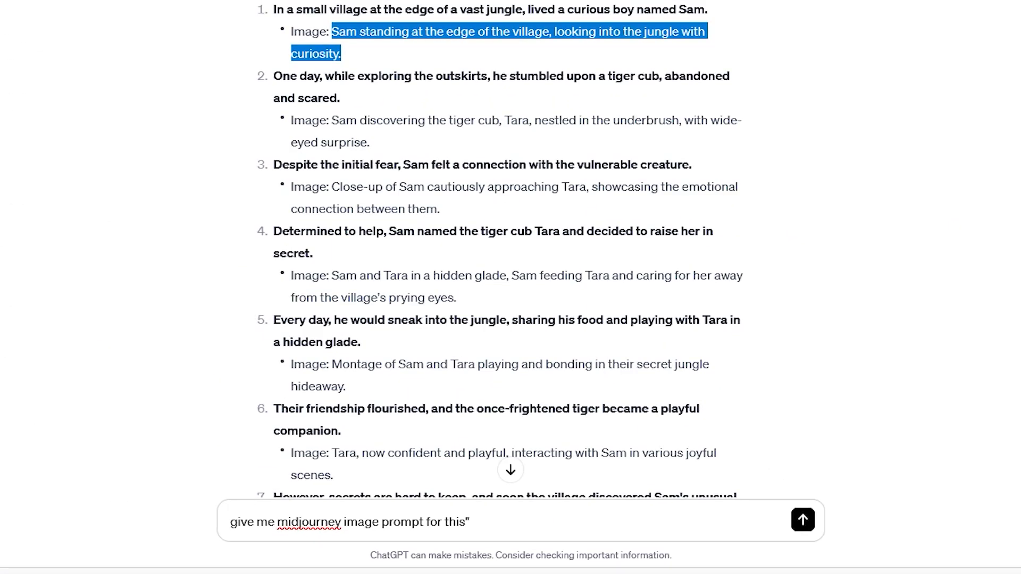
left_click(470, 521)
type("Sam standing at the edge of the village, looking into the jungle with curiosity.")
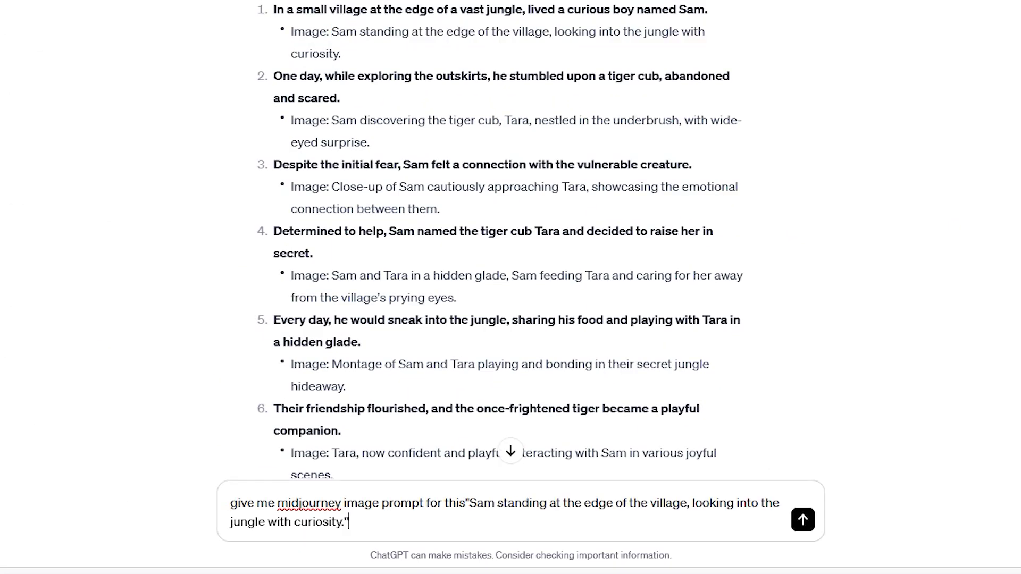
key("Return")
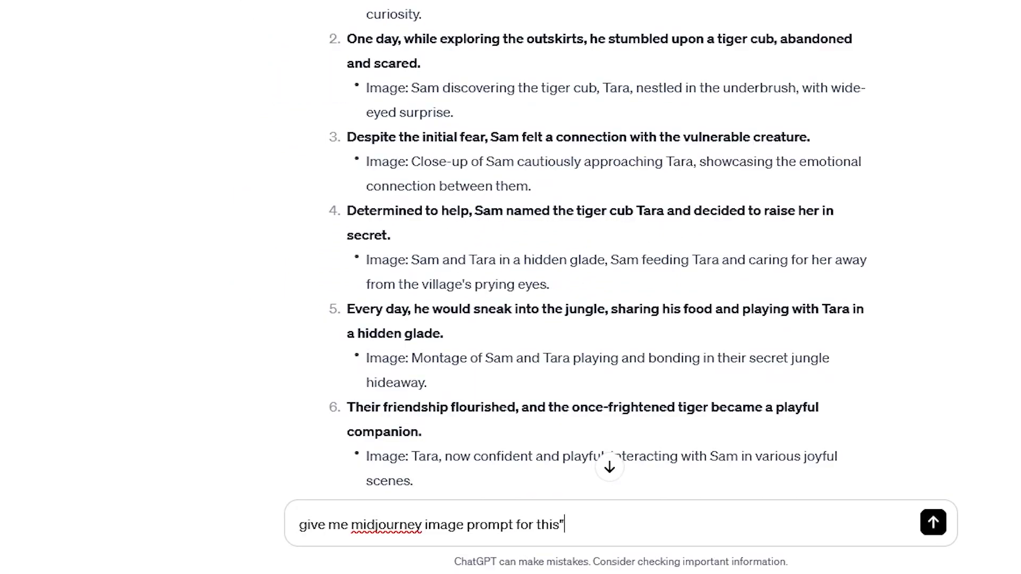
- Request a Midjourney image prompt for the second scene's image description
type("Sam discovering the tiger cub, Tara, nestled in the underbrush, with wide-eyed surprise.")
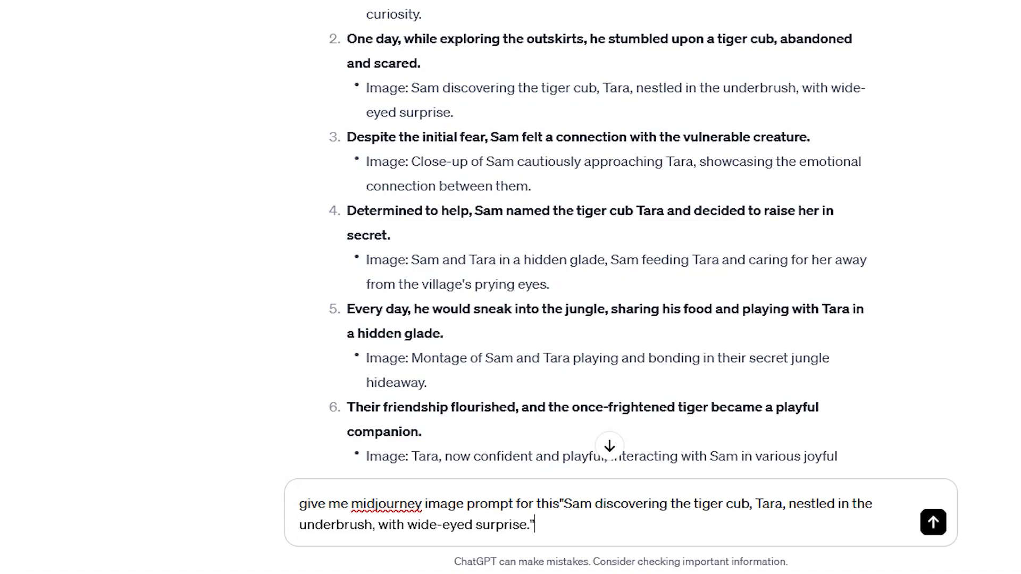
key("Return")
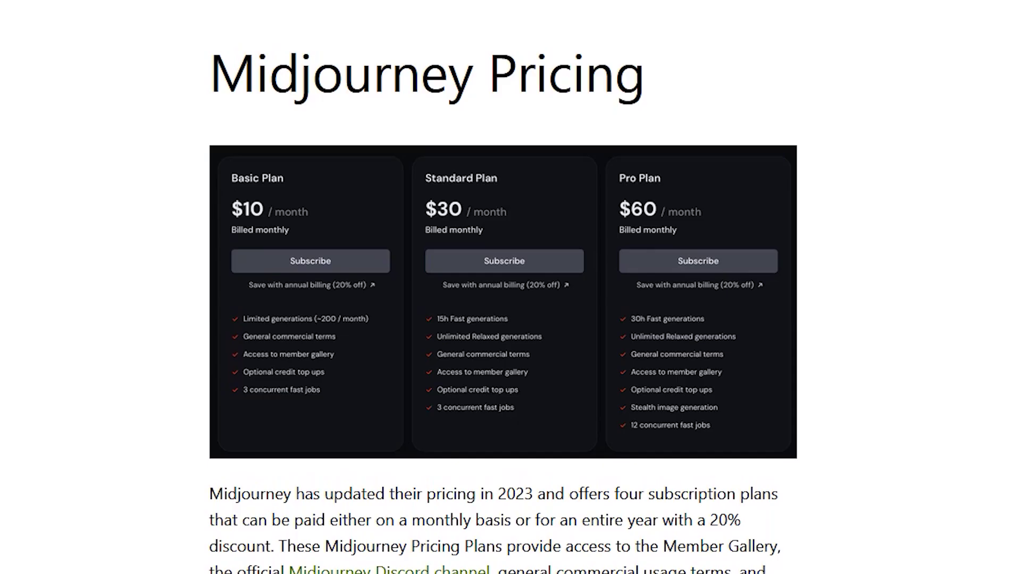
scroll(503, 287, "down", 15)
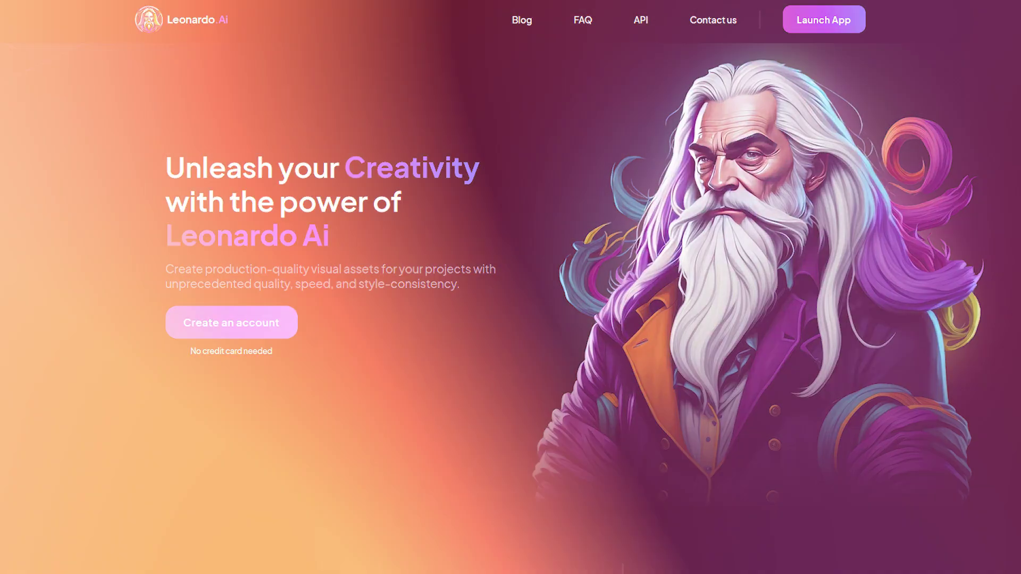
- Scroll through the Leonardo.Ai home page's Get Started Here tools and Recent Creations gallery
scroll(510, 287, "down", 15)
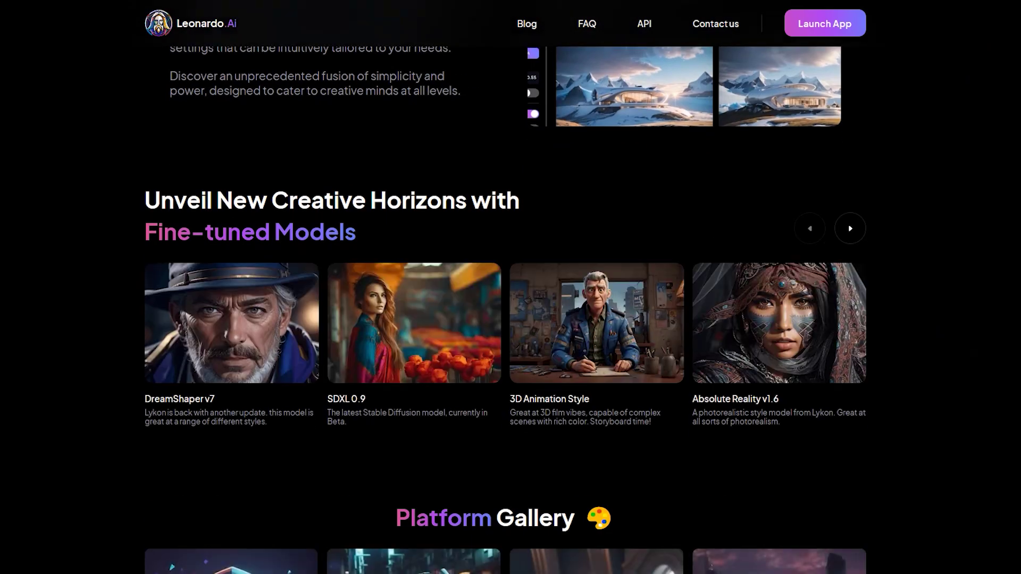
scroll(510, 287, "down", 10)
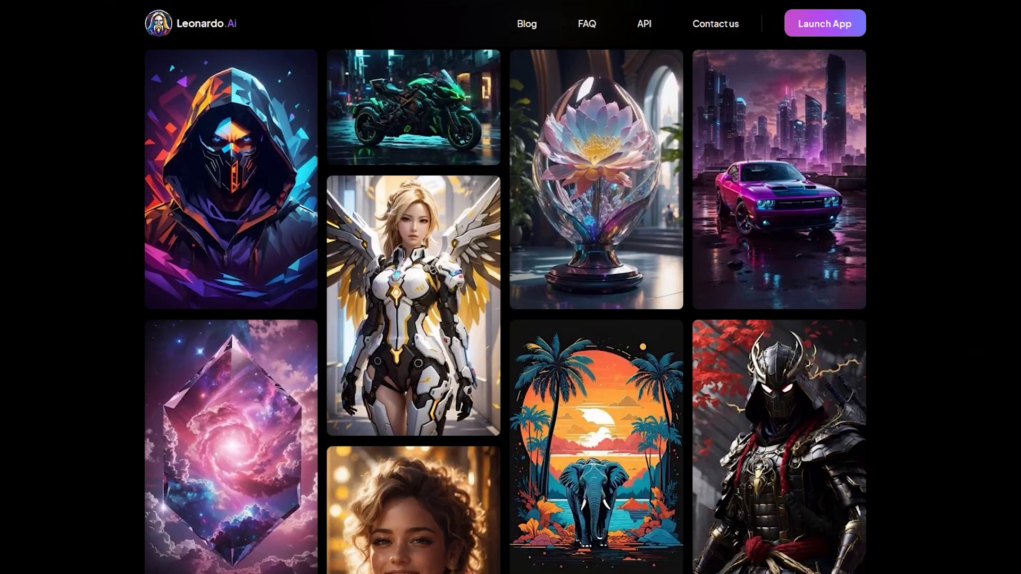
scroll(510, 287, "up", 10)
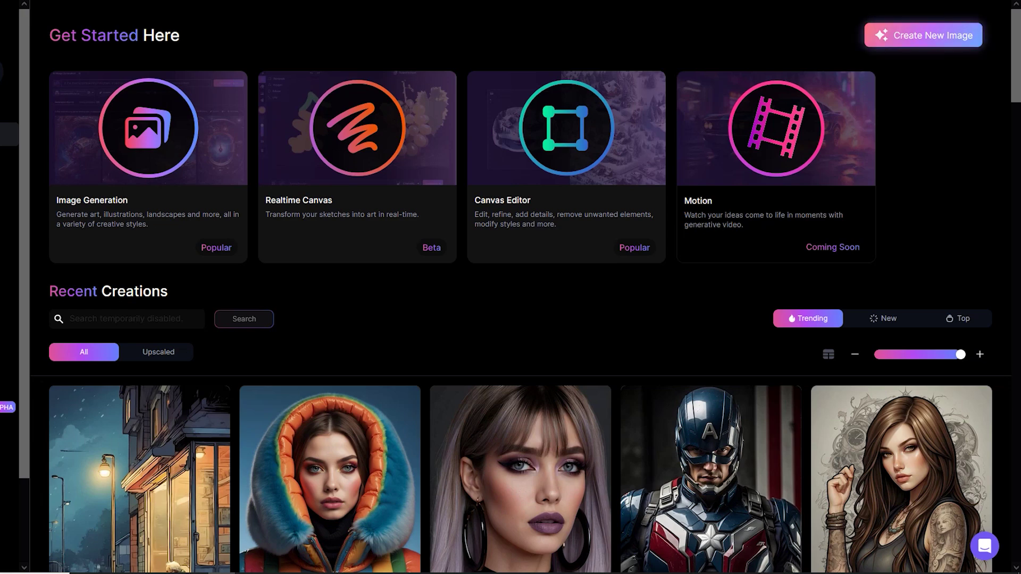
- Start a new image in Leonardo AI and review the aspect ratio options, leaving it at 3:2
left_click(922, 35)
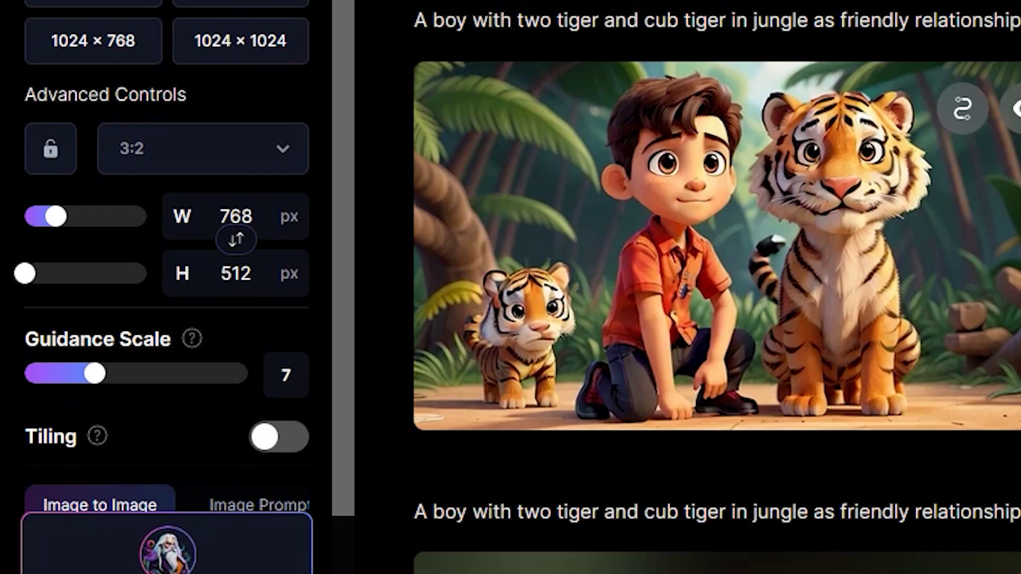
left_click(203, 148)
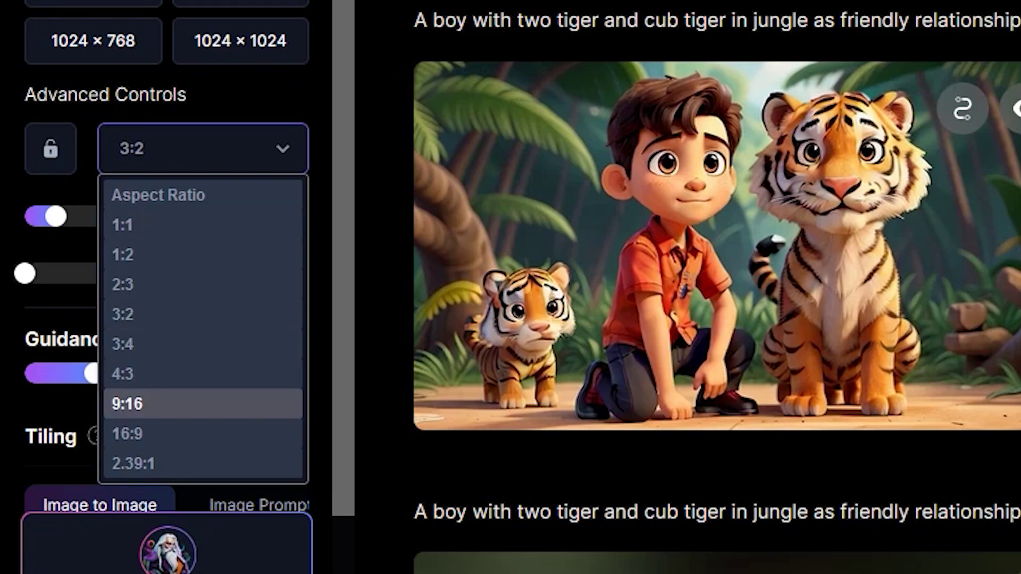
key("Escape")
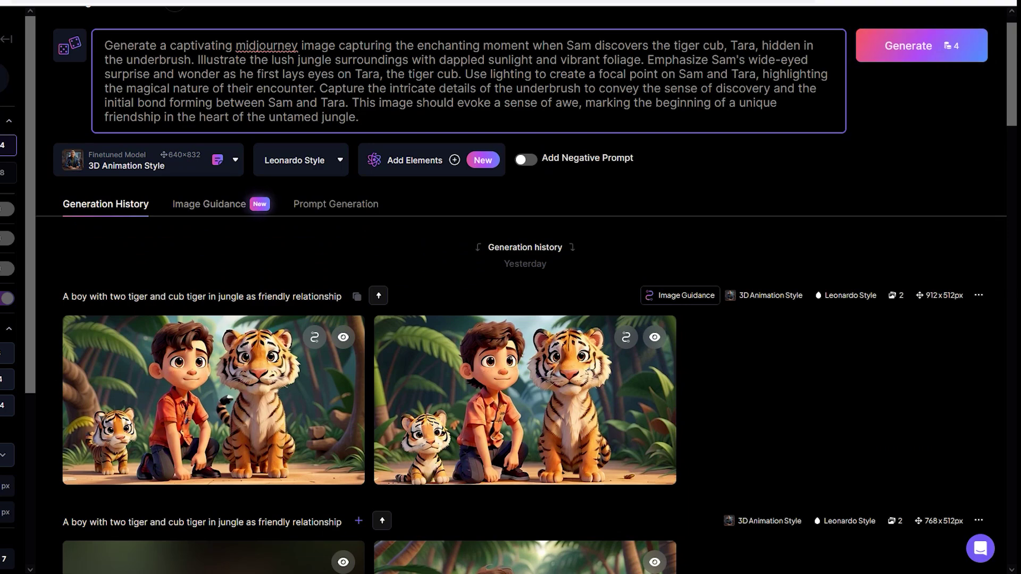
- Generate four 3D Animation Style tiger-cub jungle images and download the second one
left_click(921, 45)
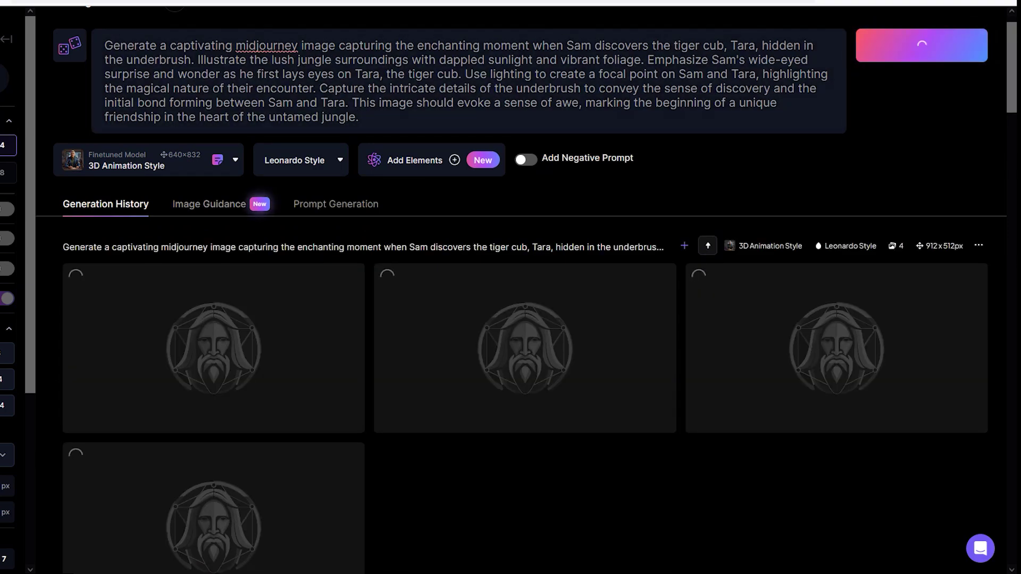
scroll(525, 282, "down", 2)
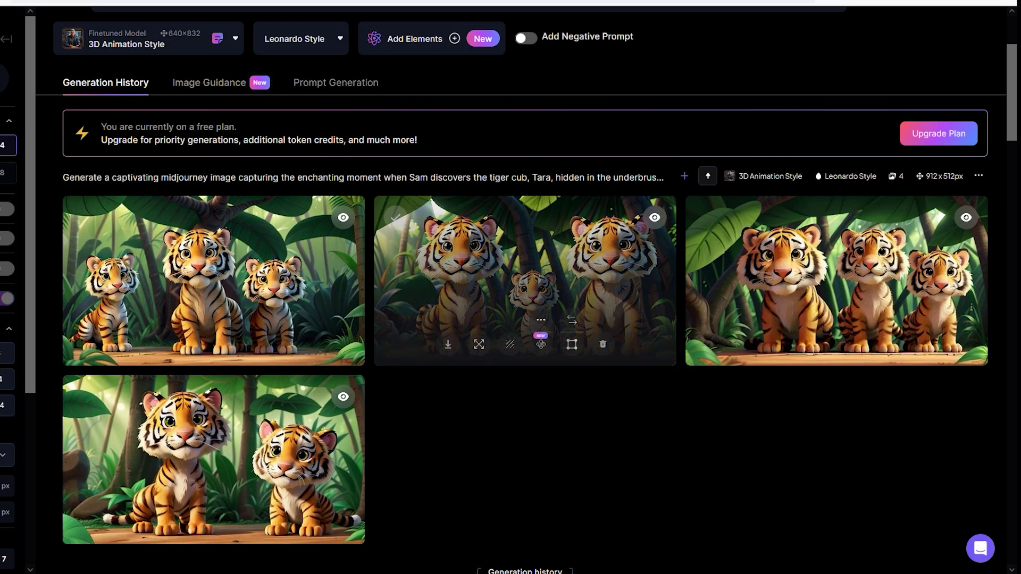
left_click(524, 266)
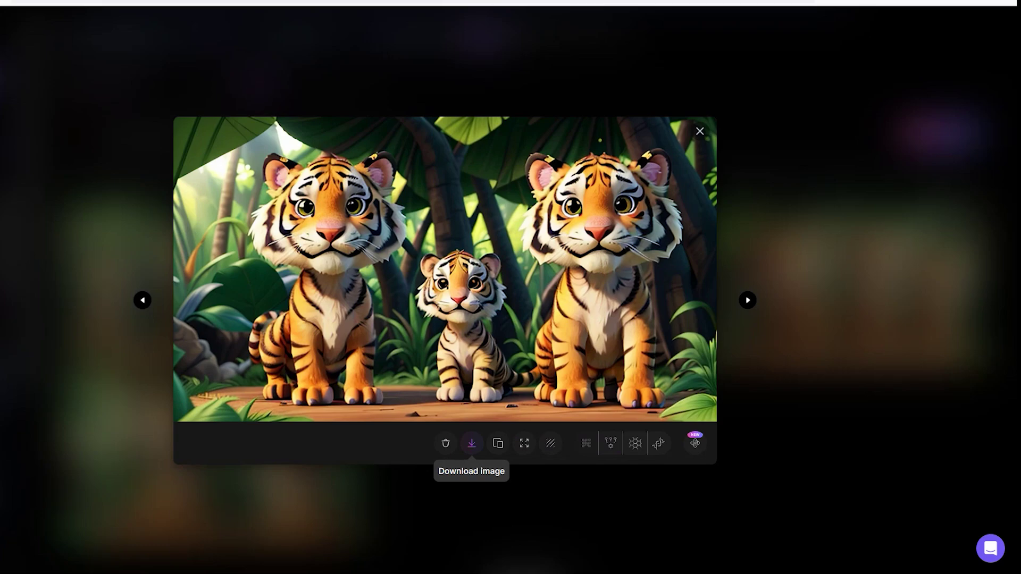
left_click(471, 443)
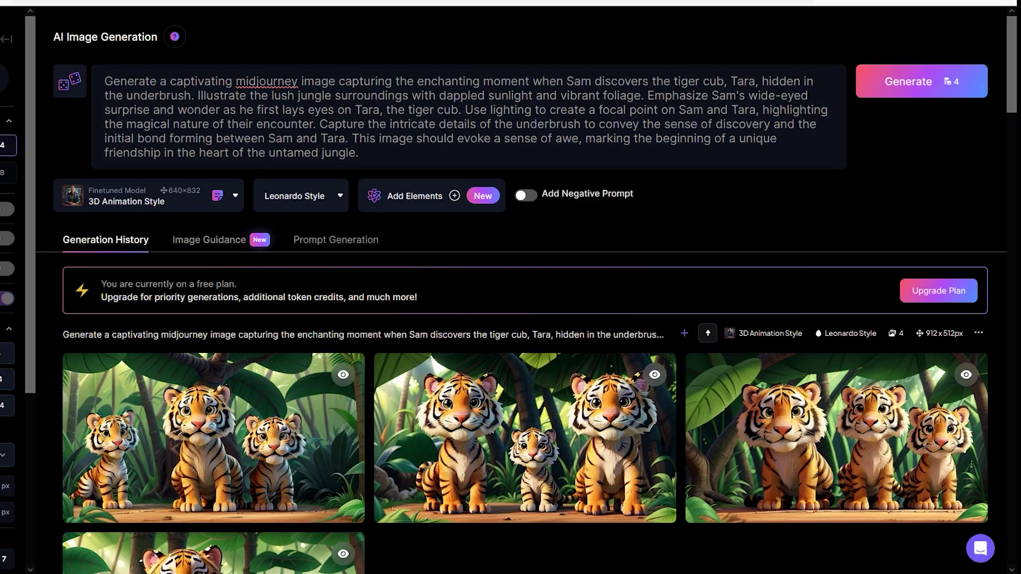
- Copy ChatGPT's second Midjourney prompt, where Sam cautiously approaches Tara
left_click(454, 139)
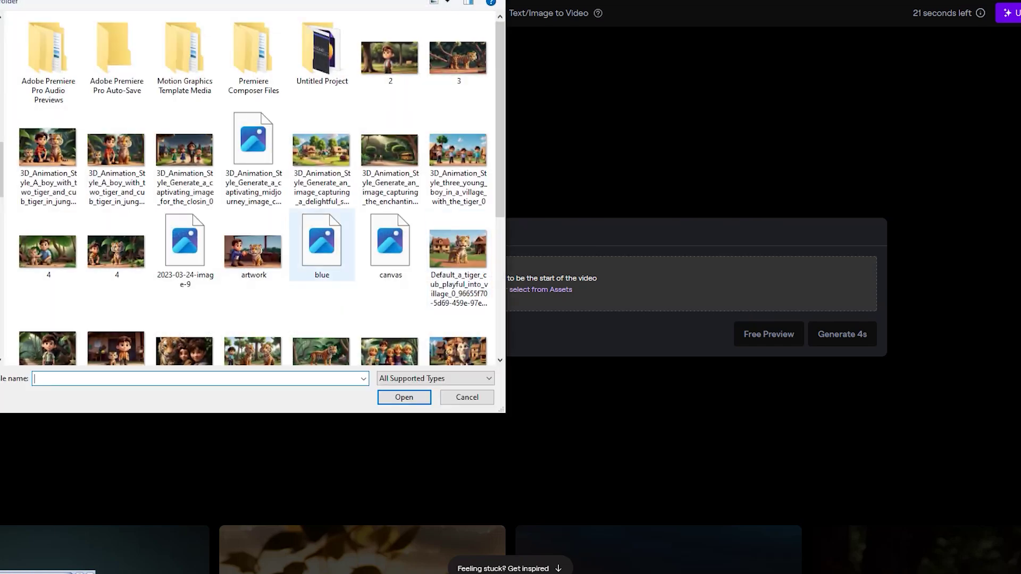
- Upload the boy-and-tiger-cub artwork image as the Runway image-to-video starting frame
left_click(253, 228)
key("Return")
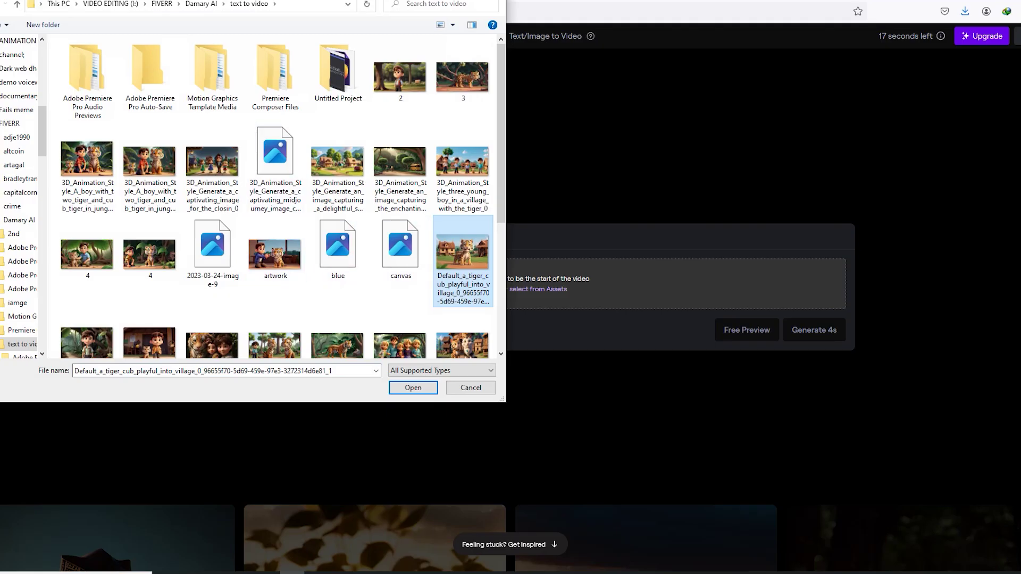
- Upload another image to Runway and generate a 4-second clip of the boy reaching to the tiger cub
scroll(275, 197, "down", 5)
key("Return")
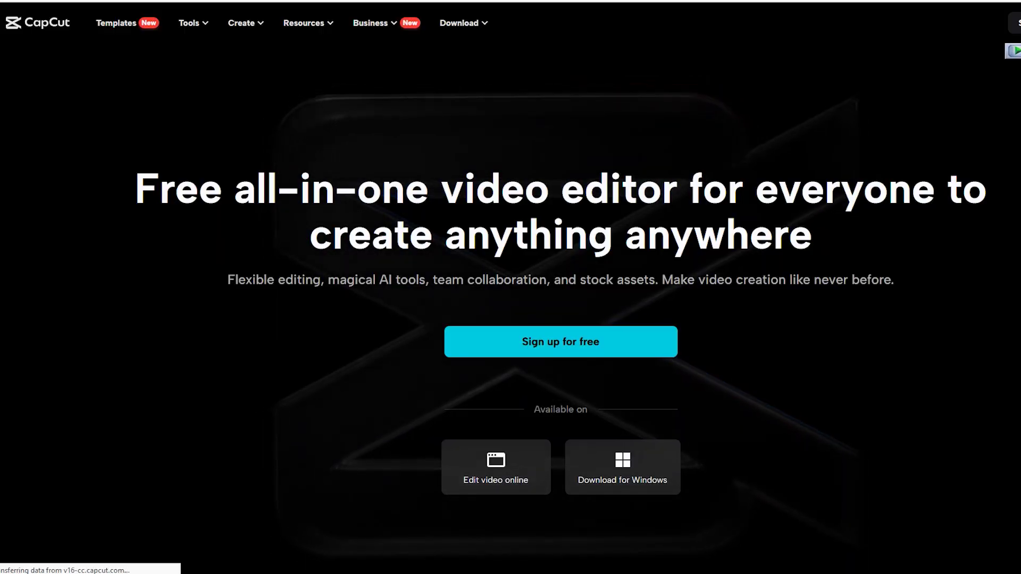
- Browse the capcut.com homepage in Firefox, then launch the CapCut desktop app
scroll(510, 287, "down", 15)
scroll(511, 287, "down", 15)
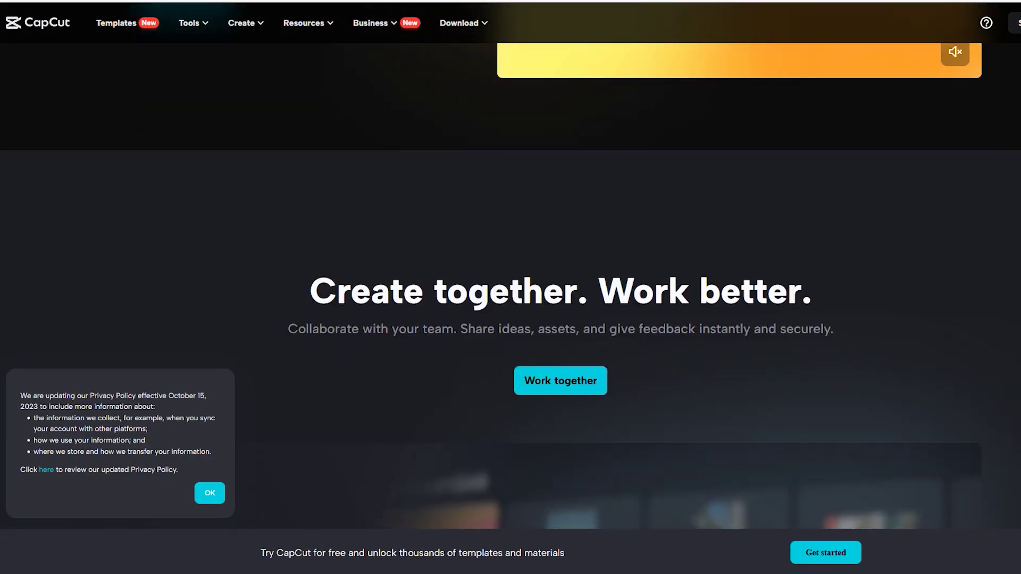
scroll(511, 287, "up", 20)
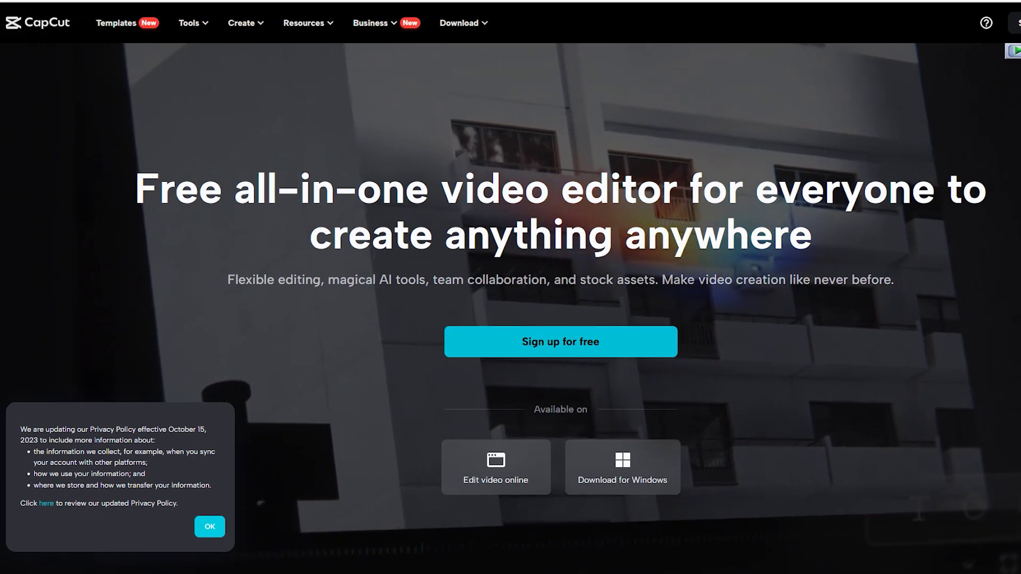
mouse_move(460, 23)
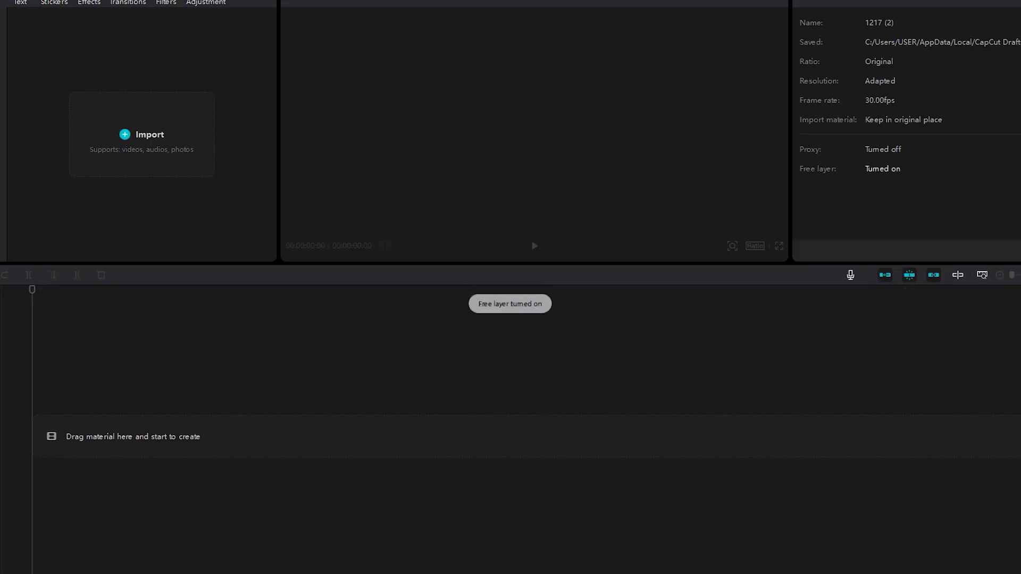
- Import the numbered scene clips and the voiceover MP3 into the new project
left_click(142, 134)
left_click(200, 255)
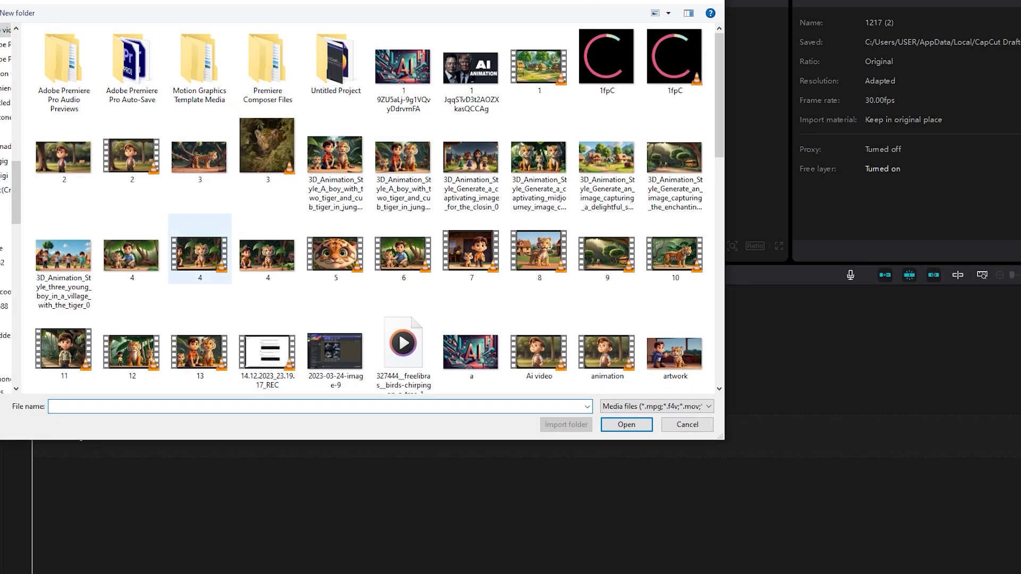
left_click(539, 59, "ctrl")
left_click(132, 154, "ctrl")
left_click(335, 250, "ctrl")
left_click(404, 250, "ctrl")
left_click(471, 249, "ctrl")
scroll(372, 213, "down", 2)
key("Return")
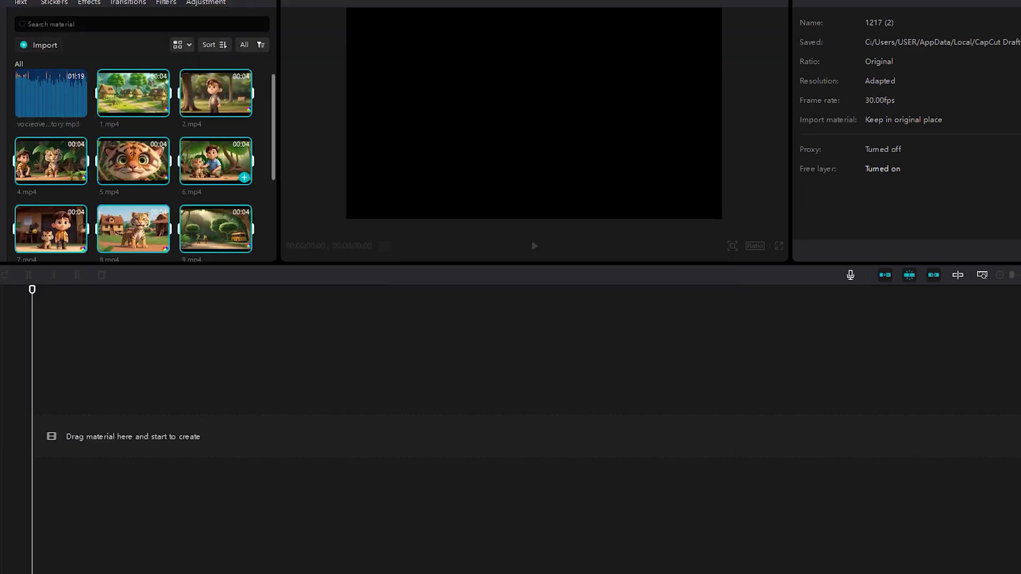
- Import main.wav into the project media as well
key("ctrl+i")
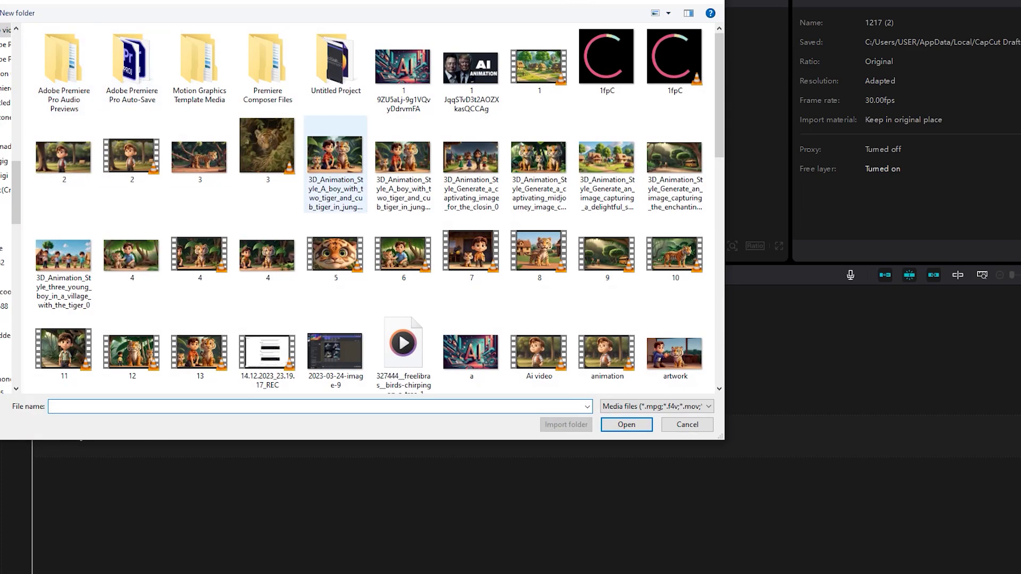
scroll(336, 162, "down", 6)
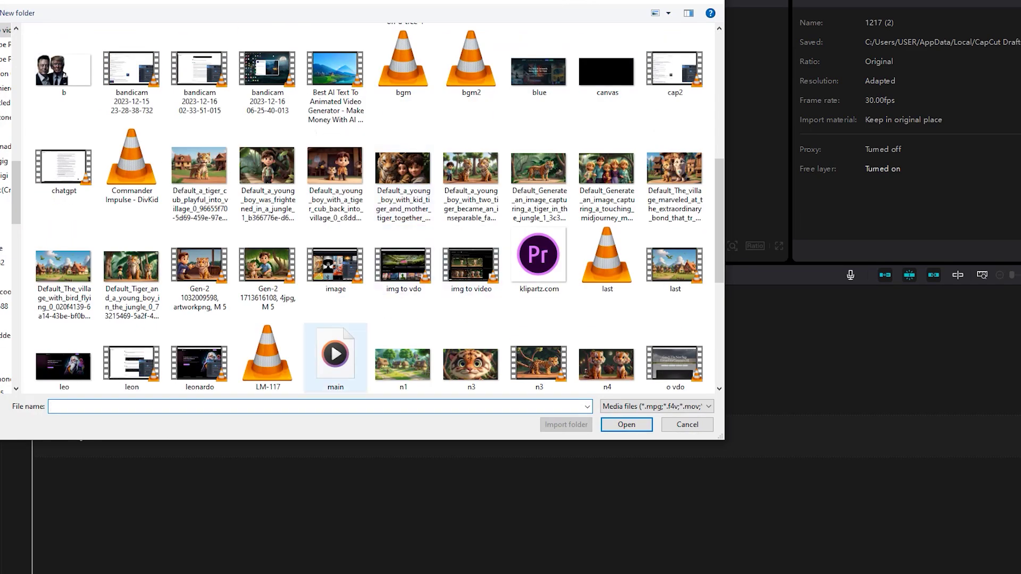
key("Return")
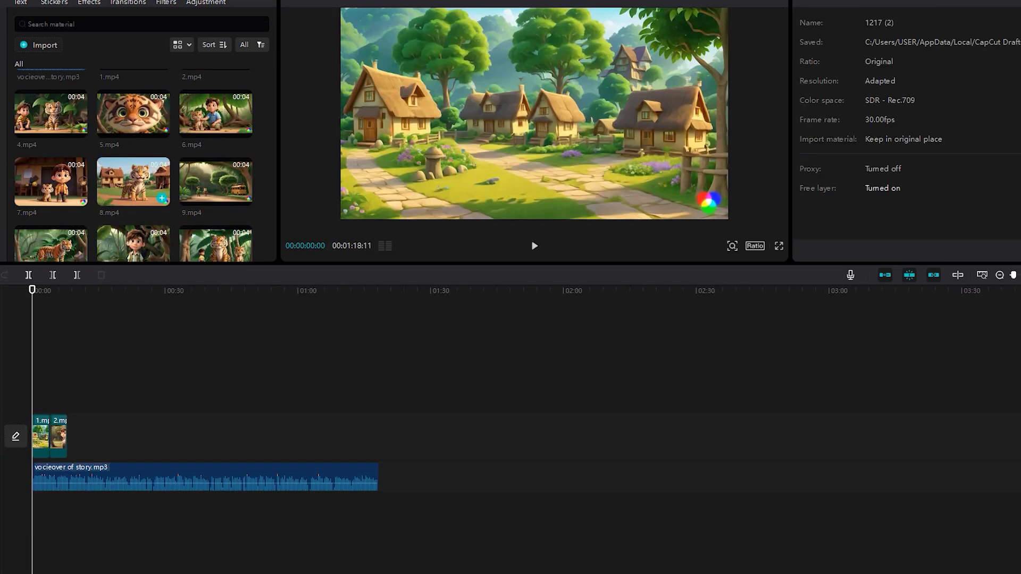
- Place the voiceover and clips 1.mp4 through 13.mp4 in order on the timeline, then zoom in
left_click(161, 235)
scroll(133, 160, "up", 1)
left_click(81, 85)
left_click(163, 85)
left_click(244, 85)
left_click_drag(216, 136, 189, 436)
left_click(244, 221)
scroll(133, 159, "down", 1)
left_click(82, 234)
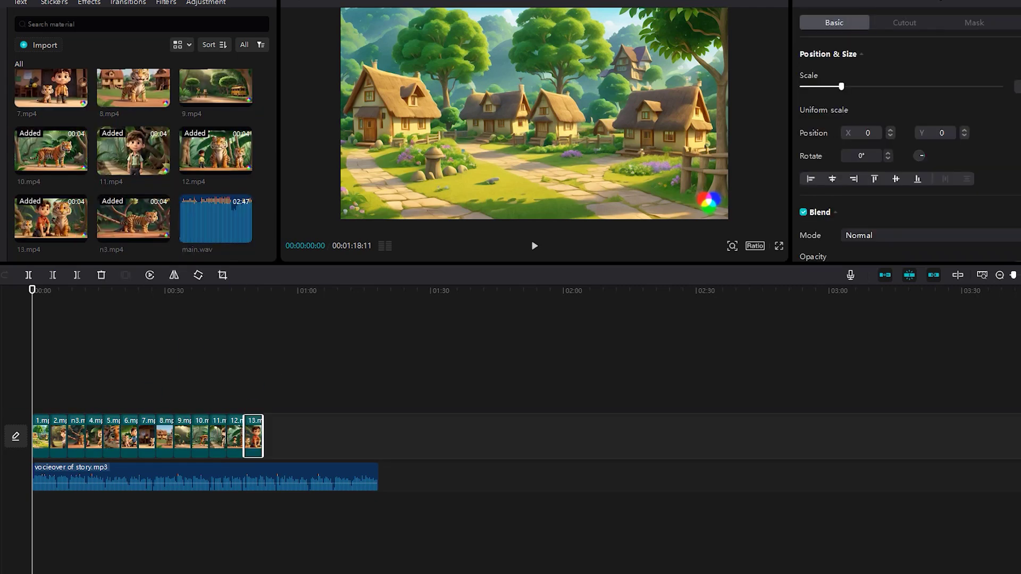
key("ctrl+equal")
key("ctrl+equal")
key("ctrl+equal")
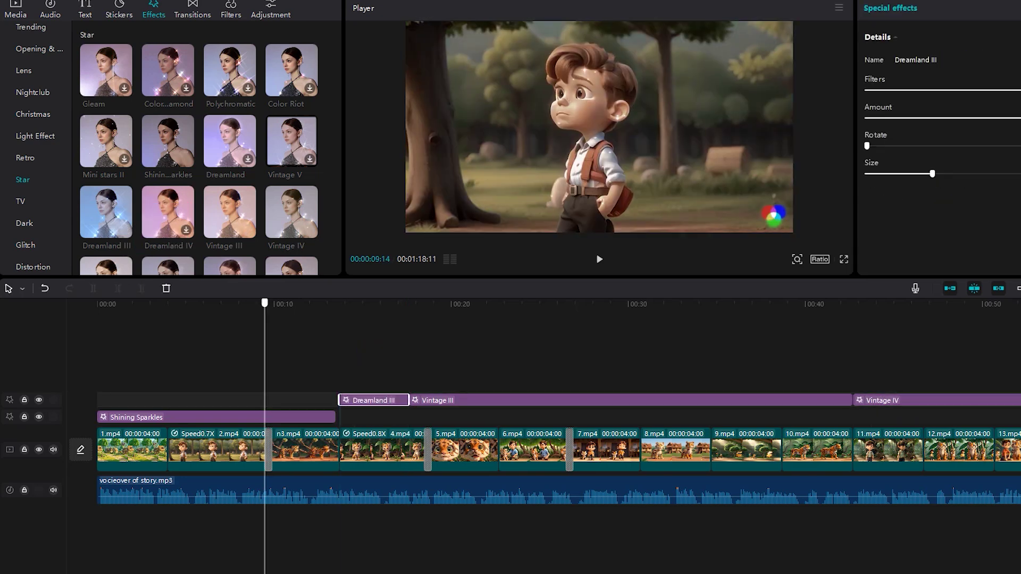
- Preview the effect-layered sequence by moving the playhead late, then back near the start
left_click(552, 303)
left_click(149, 303)
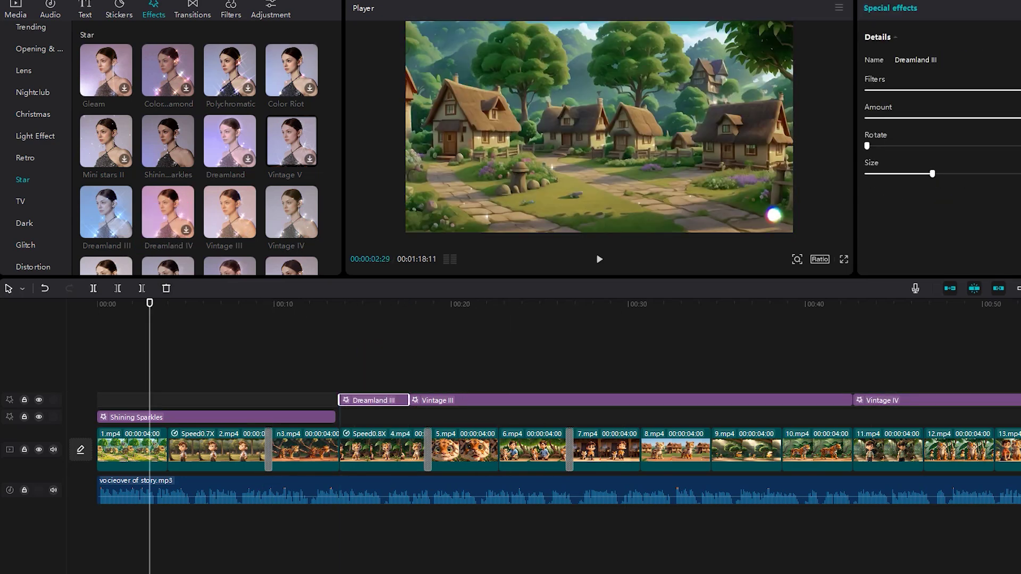
left_click(85, 9)
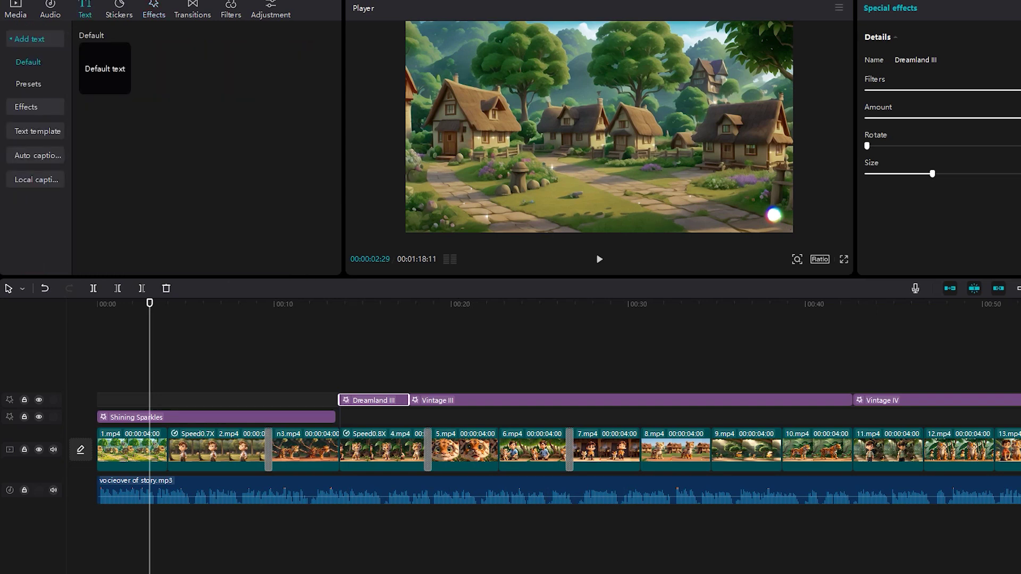
- Generate English auto captions from the voiceover
left_click(36, 155)
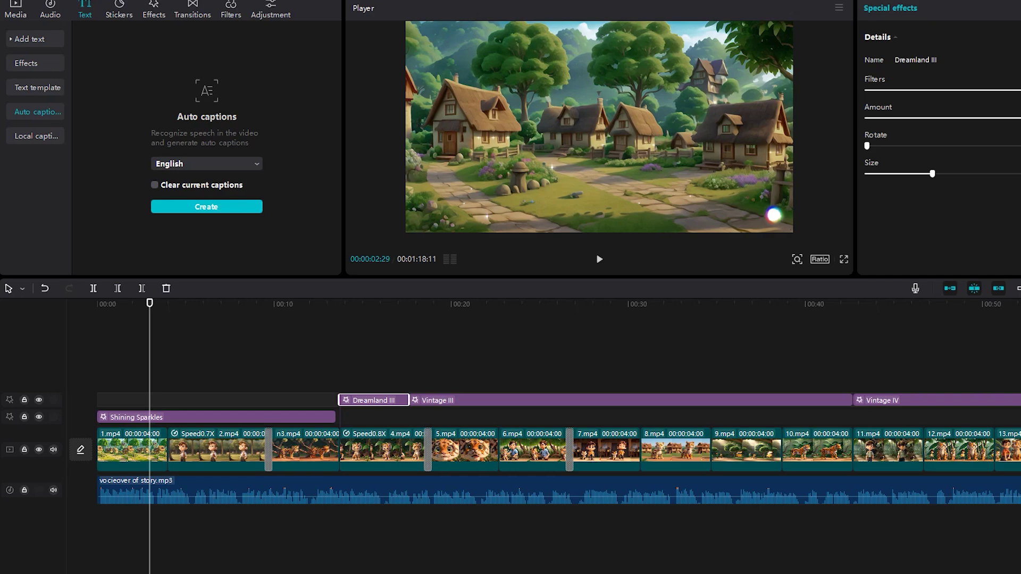
left_click(206, 206)
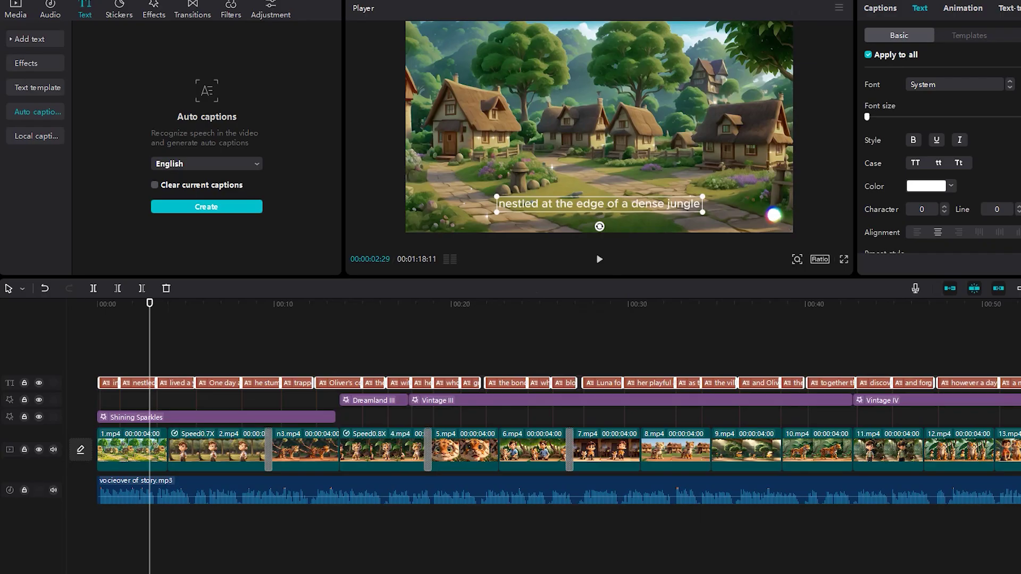